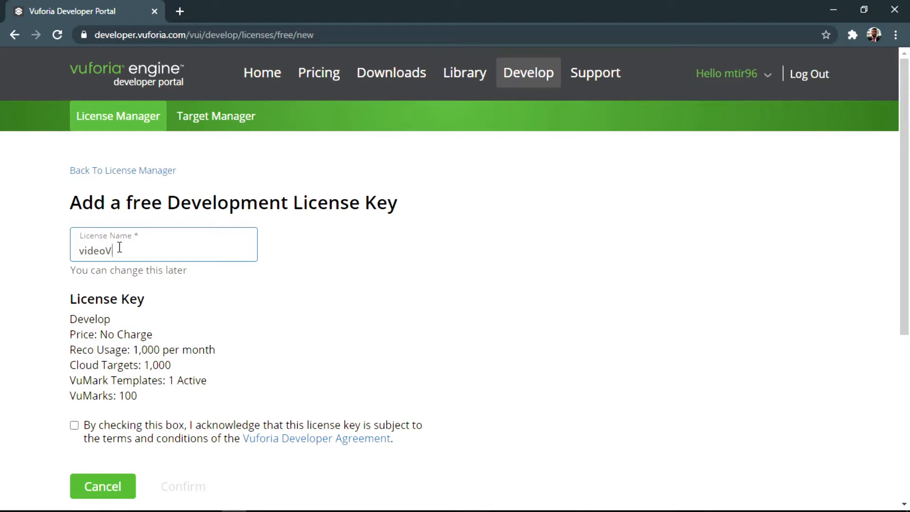
Accept the developer agreement, create the free development license videoV8, and copy its license key
left_click(76, 428)
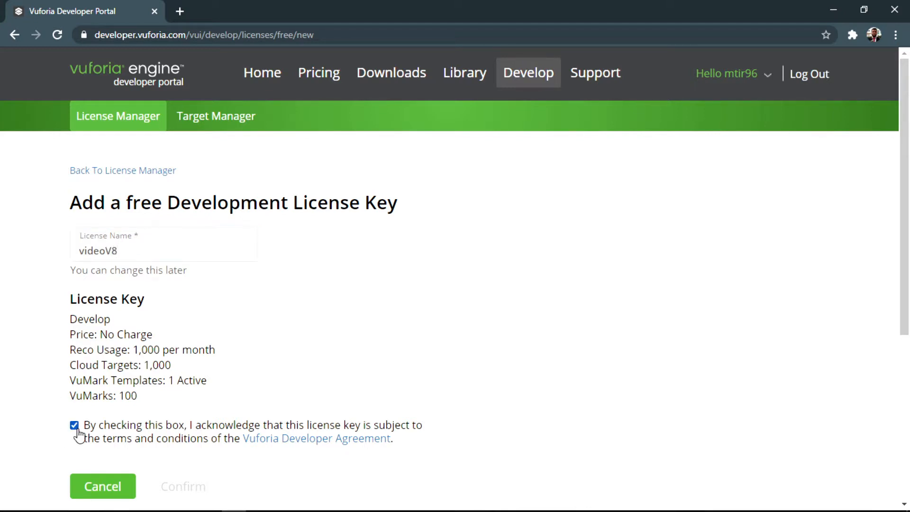
left_click(197, 495)
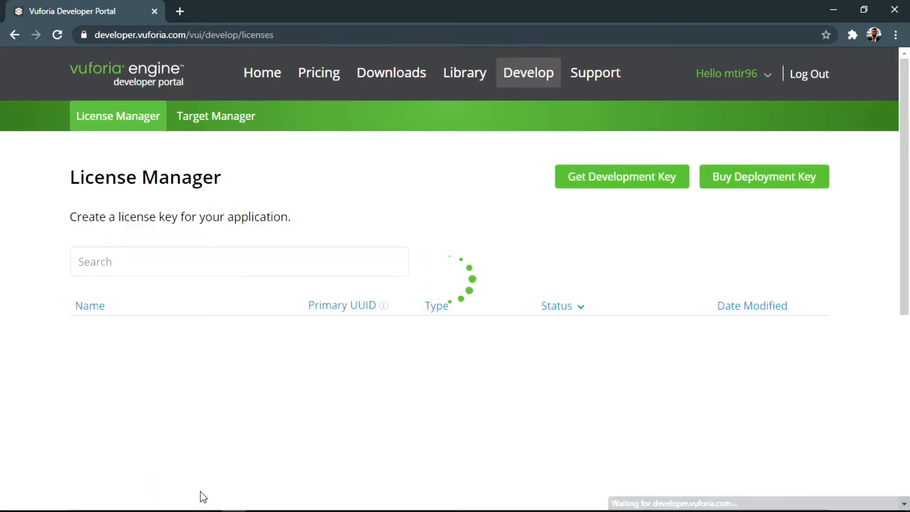
left_click(95, 329)
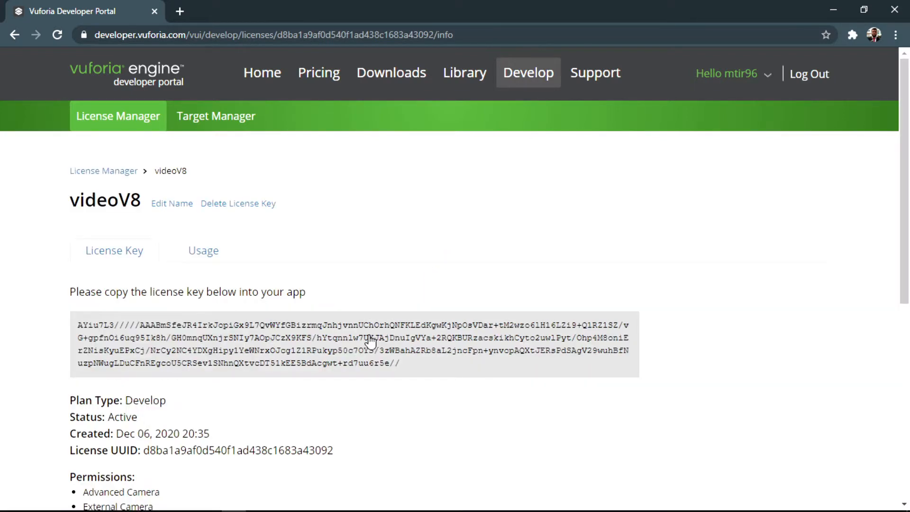
left_click(346, 332)
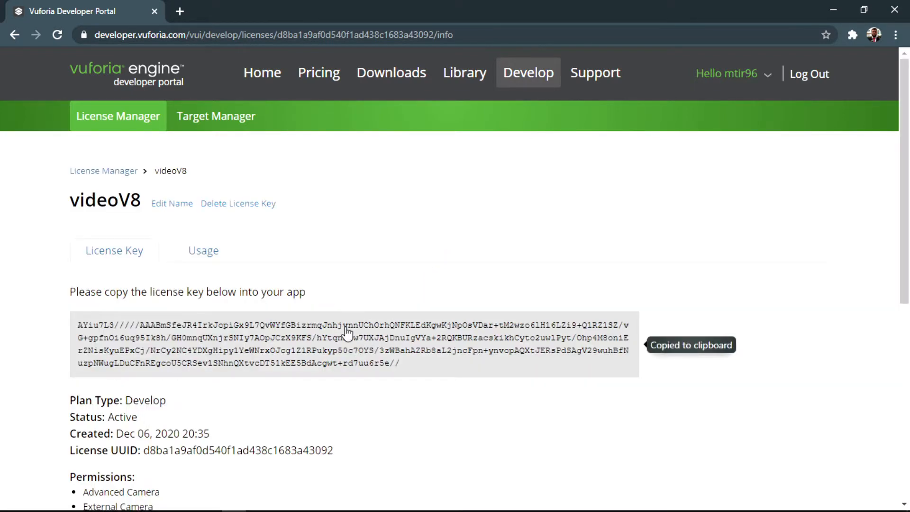
Switch to Unity and paste the copied license key as the App License Key in VuforiaConfiguration
key("alt+Tab")
left_click(826, 236)
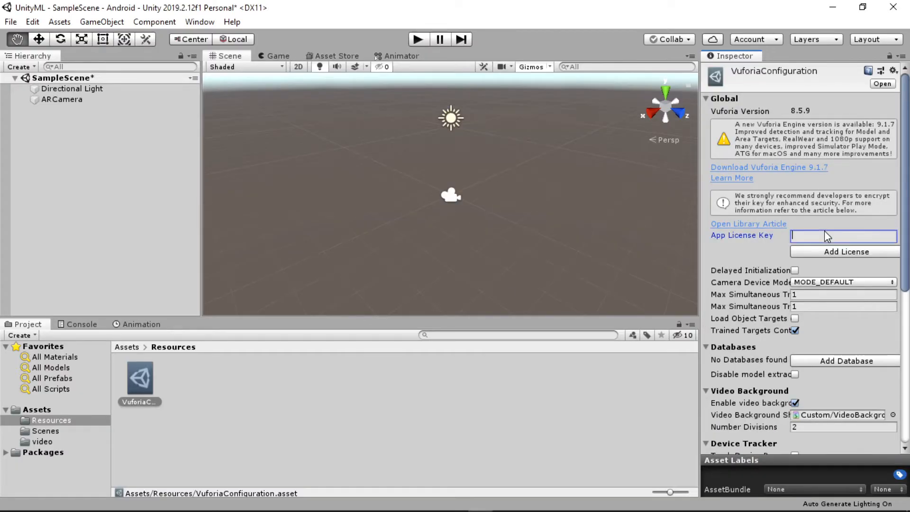
key("ctrl+v")
Add a Vuforia Engine image target to SampleScene and import the default VuforiaMars_Images target textures
left_click(35, 180)
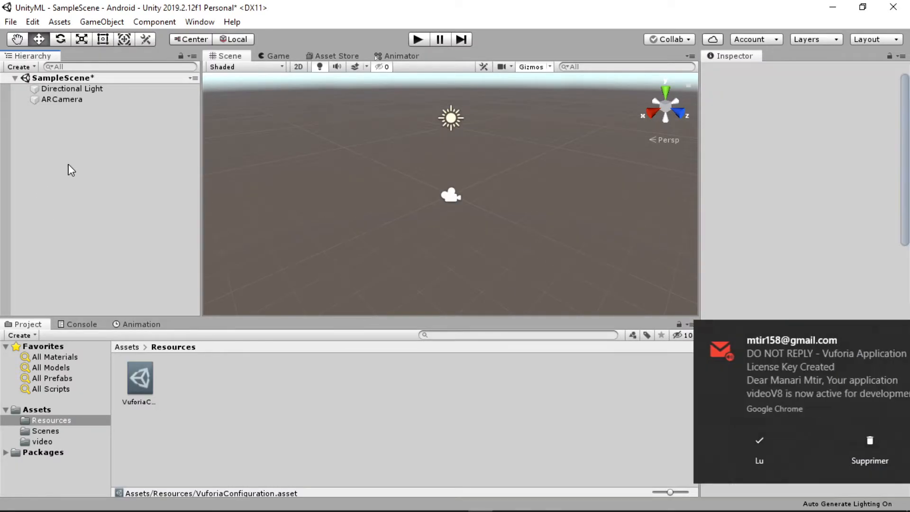
right_click(106, 177)
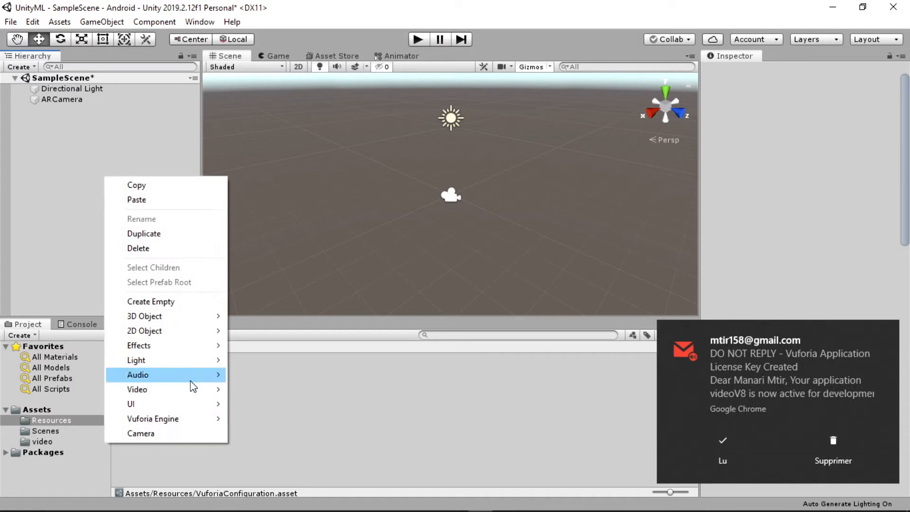
mouse_move(190, 404)
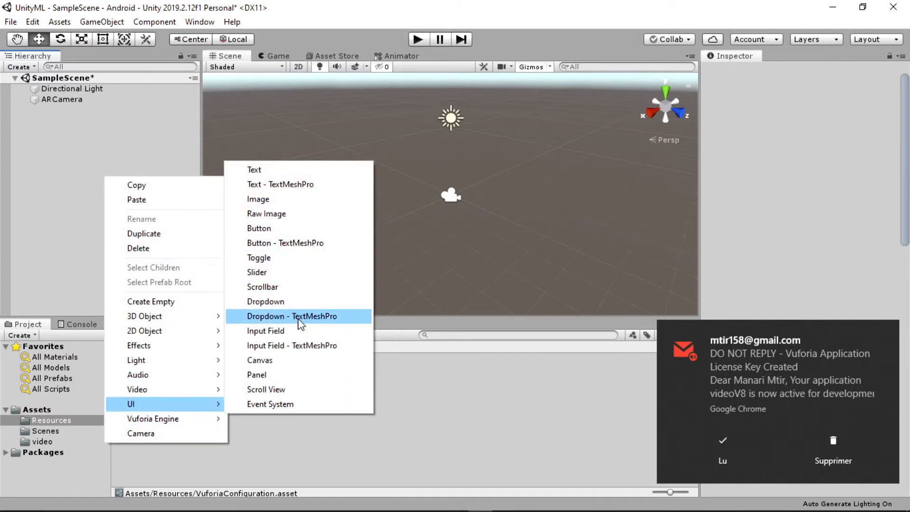
mouse_move(218, 425)
left_click(318, 286)
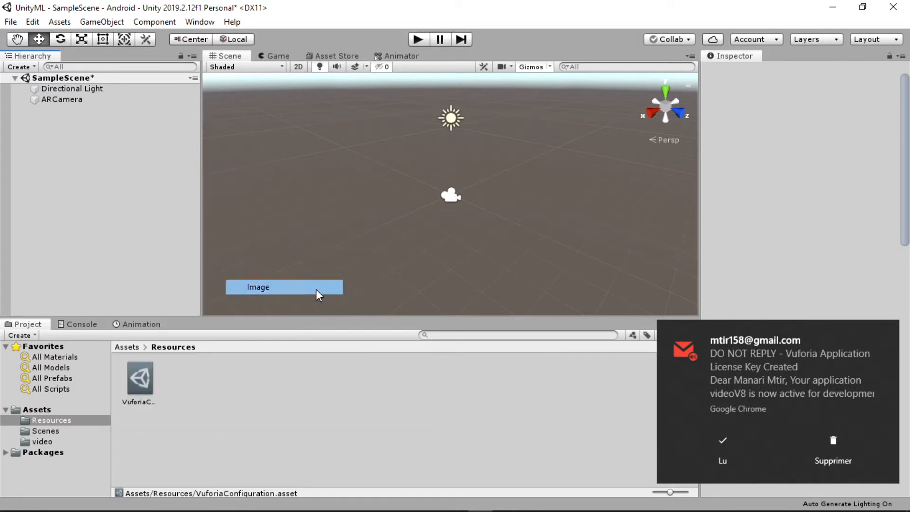
left_click(484, 290)
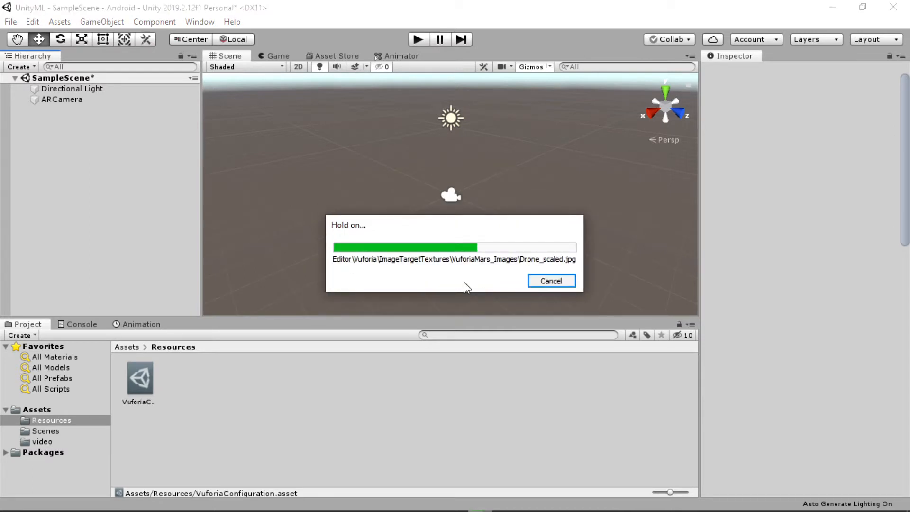
Switch to the Vuforia Developer Portal in Chrome and create a Device database named videoV8 in Target Manager
key("alt+Tab")
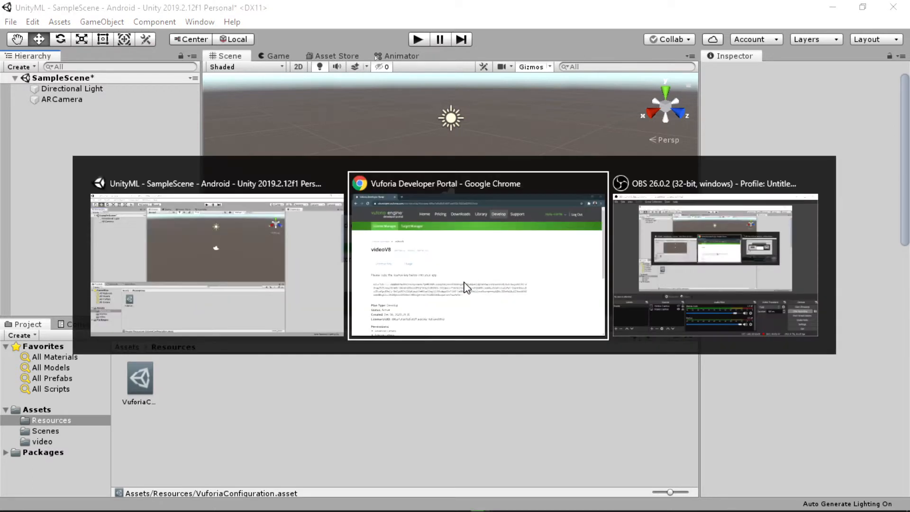
left_click(204, 119)
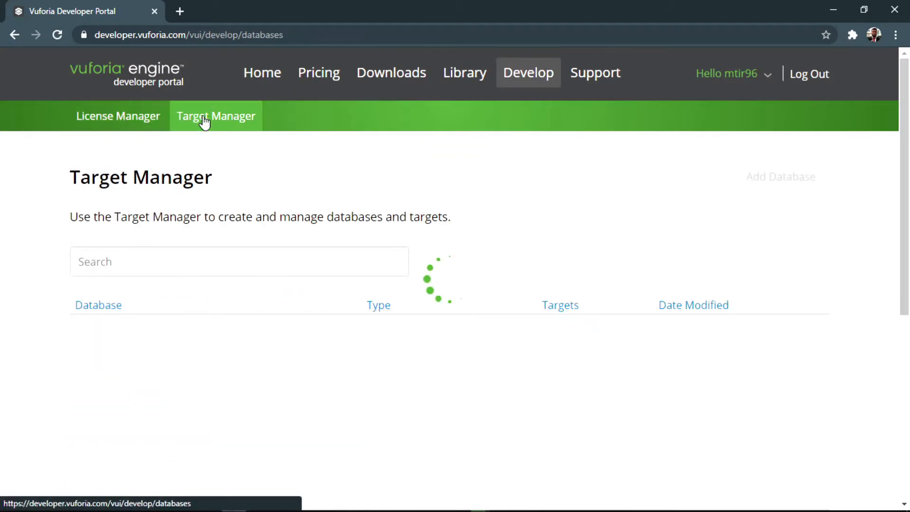
left_click(198, 256)
left_click(748, 182)
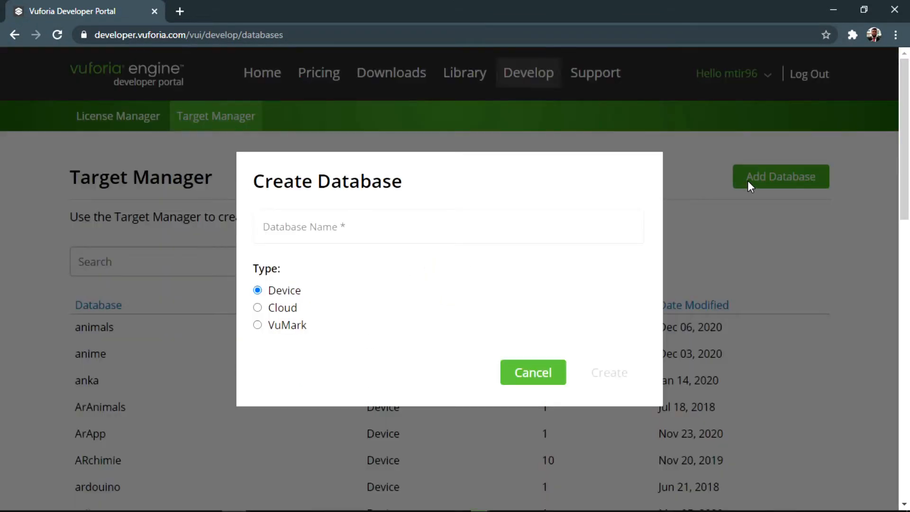
left_click(480, 236)
type("vide")
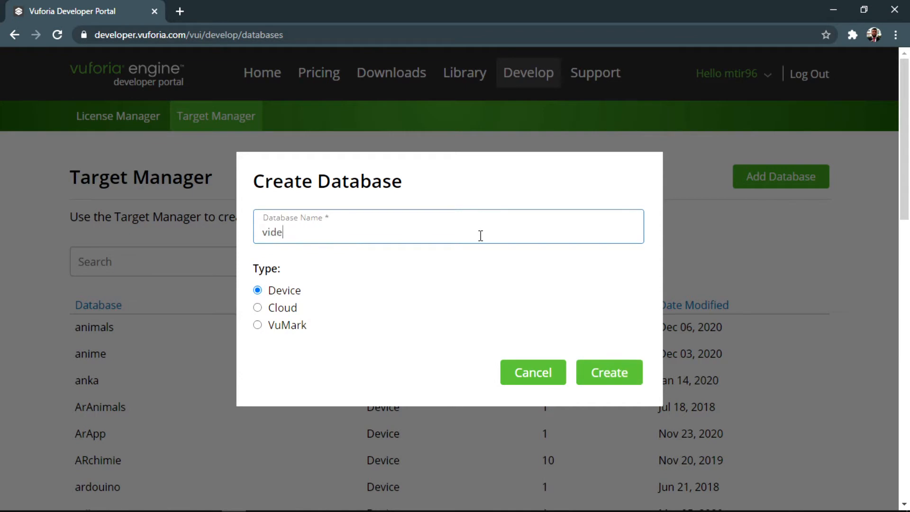
type("oV8")
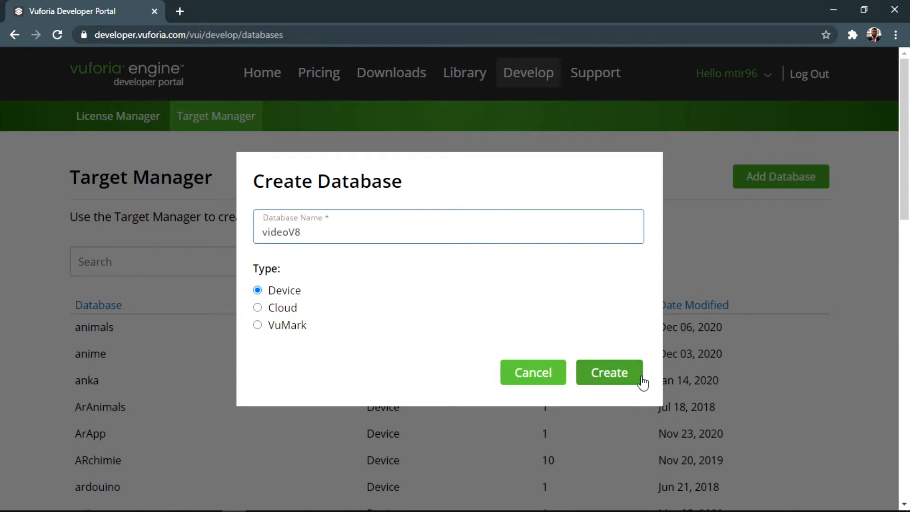
left_click(627, 375)
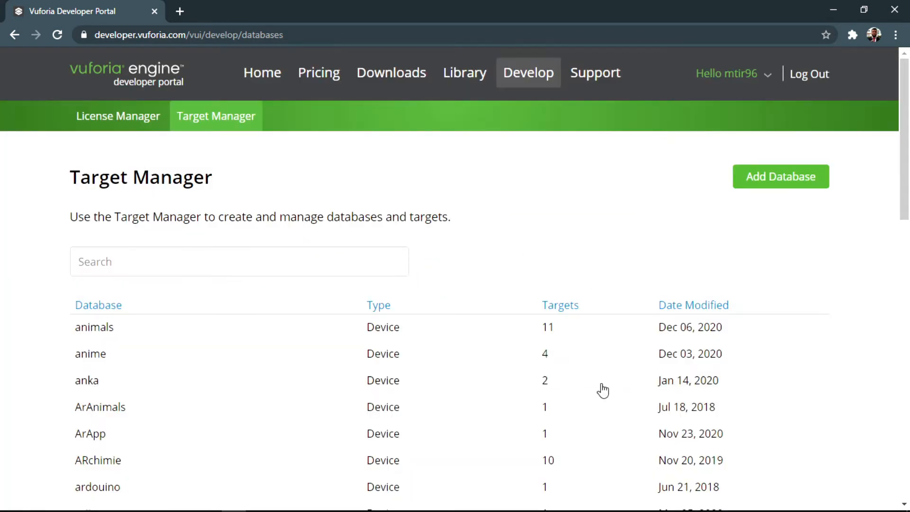
Filter the target databases by "vid" and open the videoV8 database
left_click(248, 261)
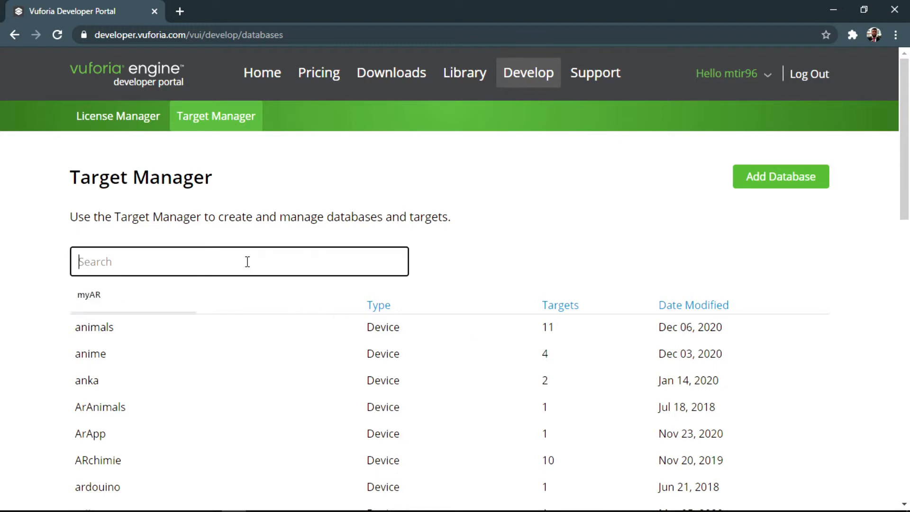
type("vid")
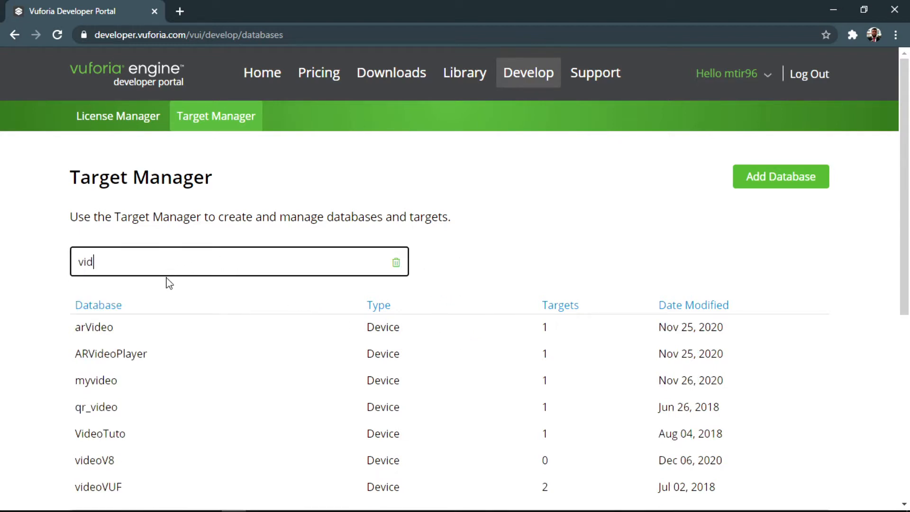
left_click(102, 467)
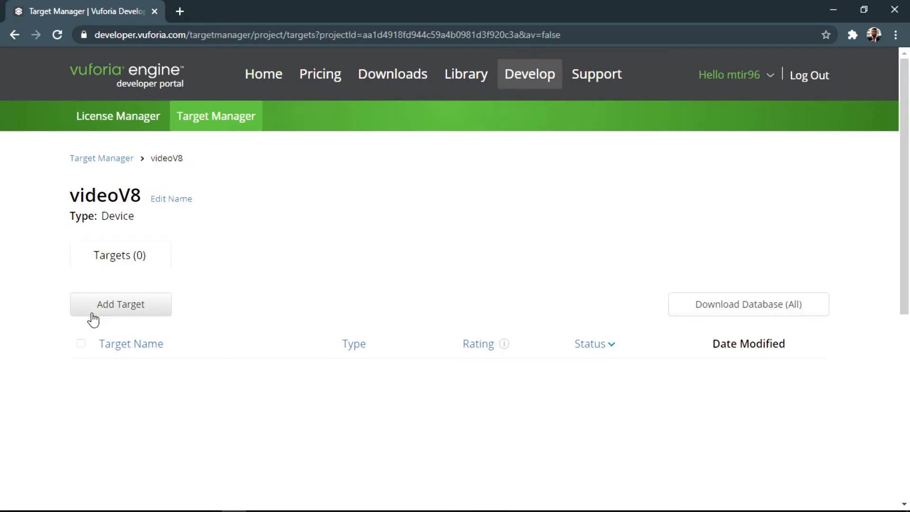
Add a target to the videoV8 database from the image file target, with a width of 1
left_click(93, 311)
left_click(582, 340)
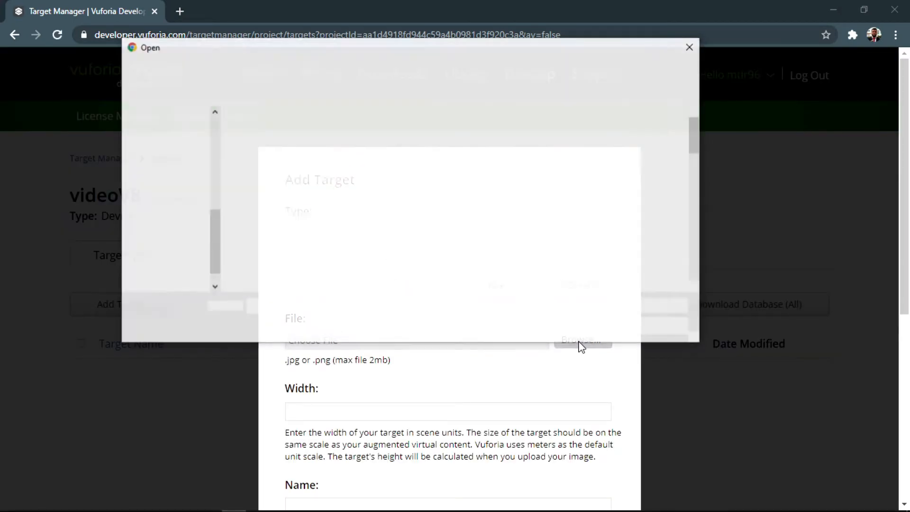
type("ta")
key("Down")
key("Return")
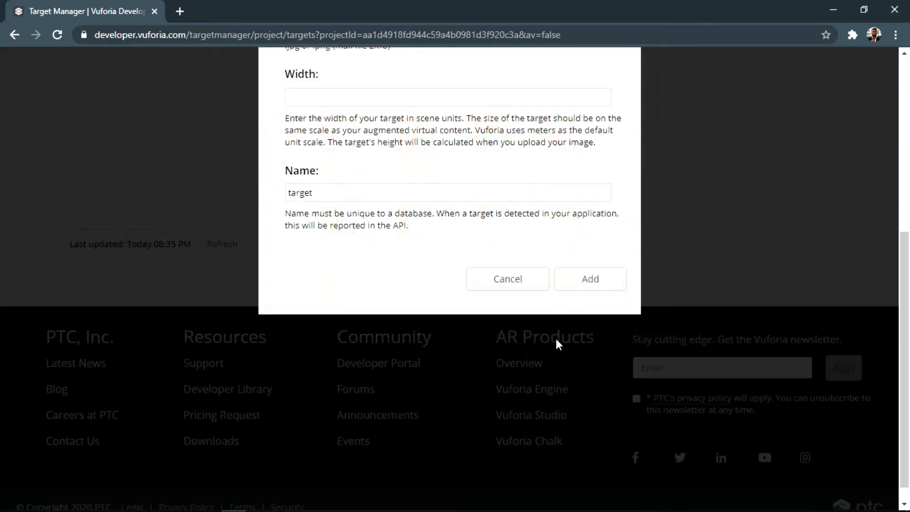
left_click(396, 102)
type("1")
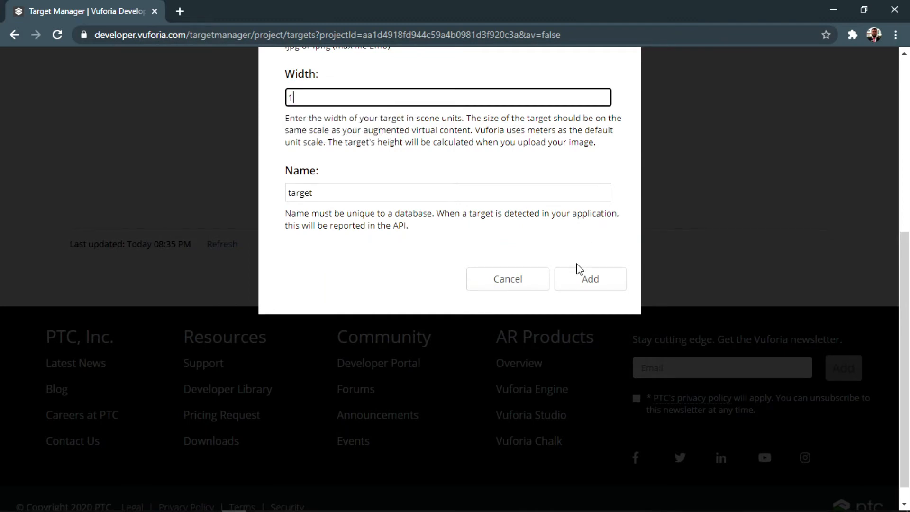
left_click(593, 280)
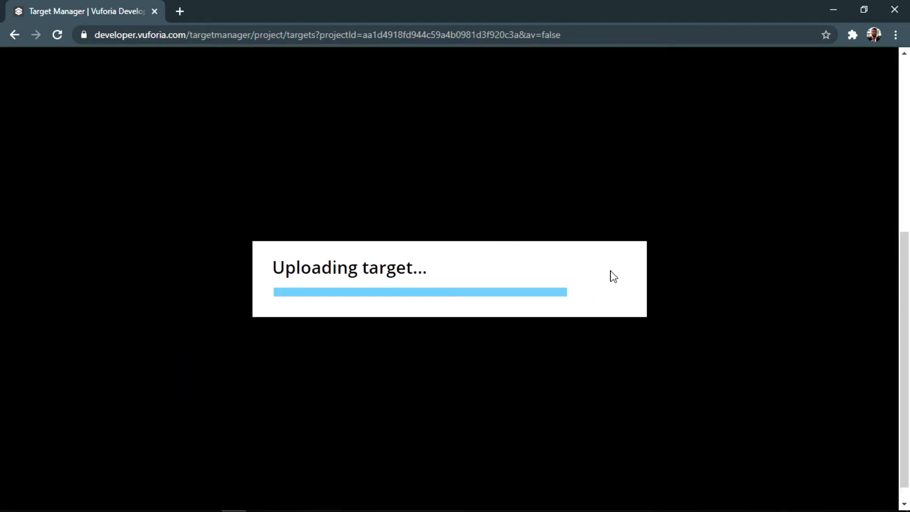
Download the whole videoV8 database for the Unity Editor and save it as videoV8.unitypackage
left_click_drag(905, 269, 880, 143)
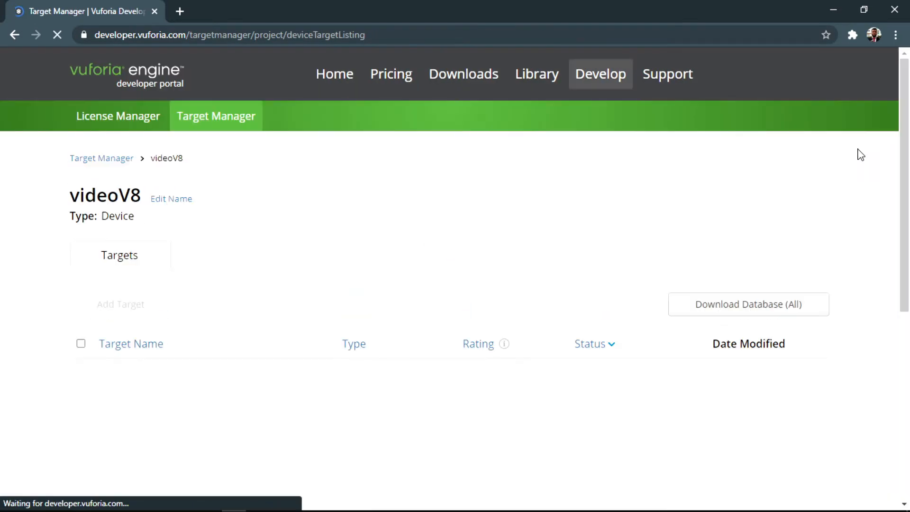
left_click(725, 306)
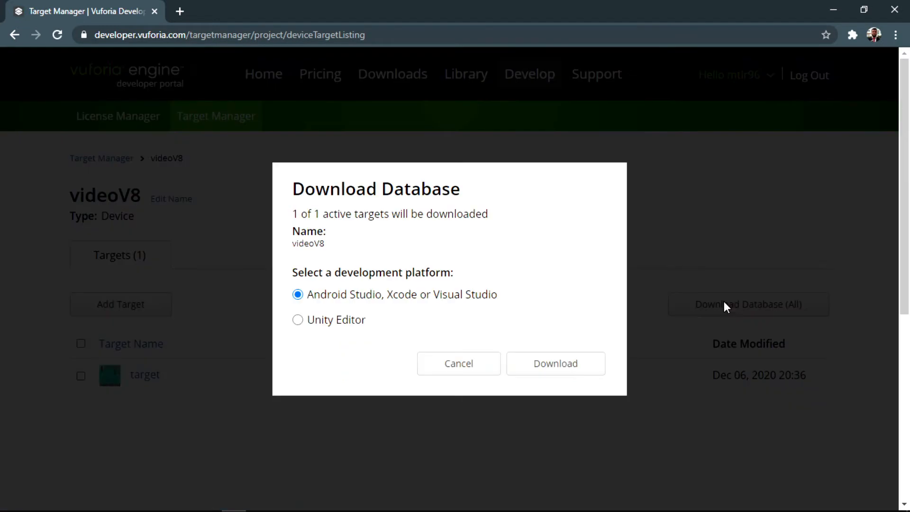
left_click(298, 321)
left_click(539, 370)
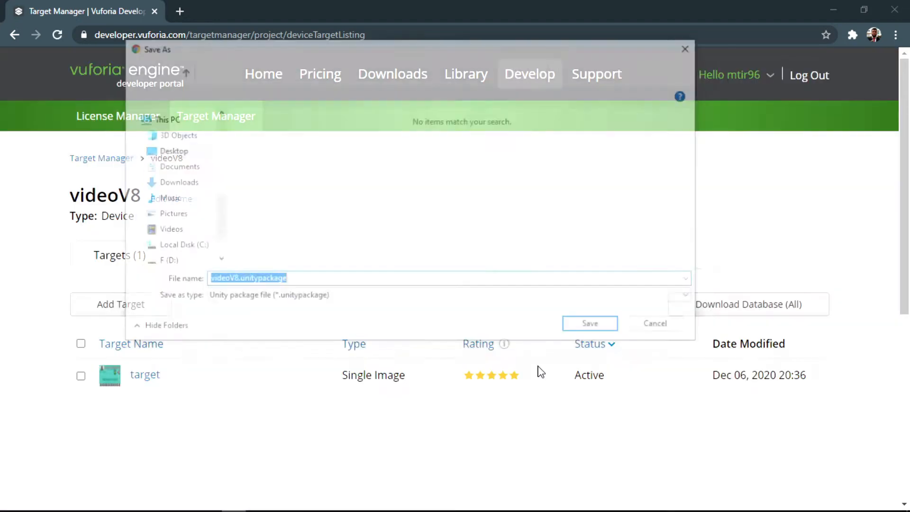
left_click(576, 332)
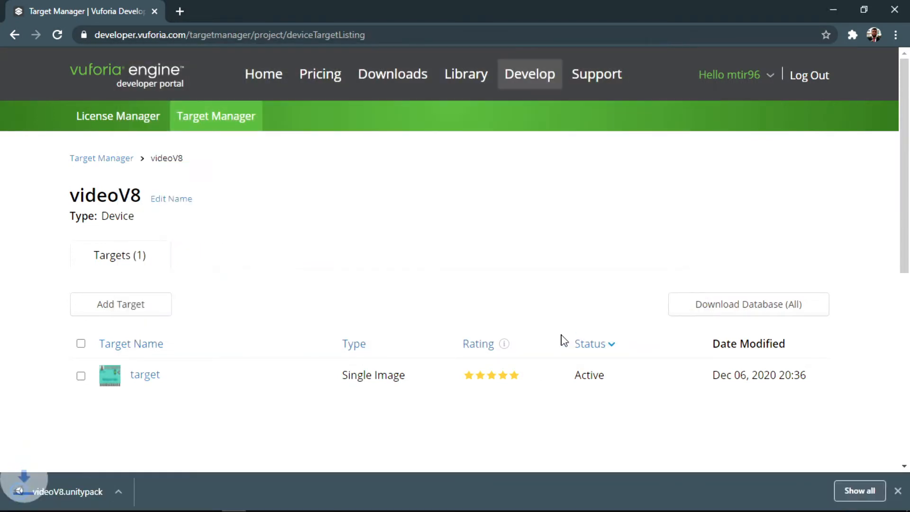
Open the downloaded videoV8 package and import all of its files into the Unity project
mouse_move(504, 508)
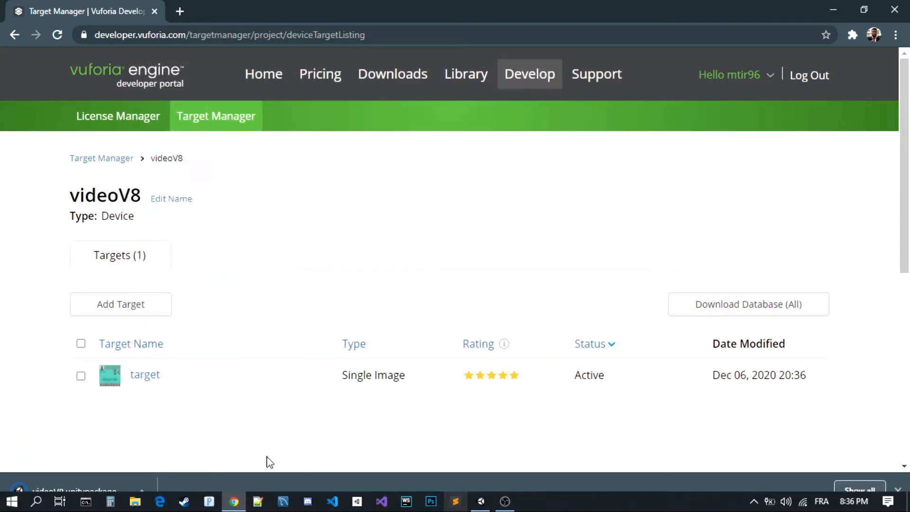
left_click(101, 489)
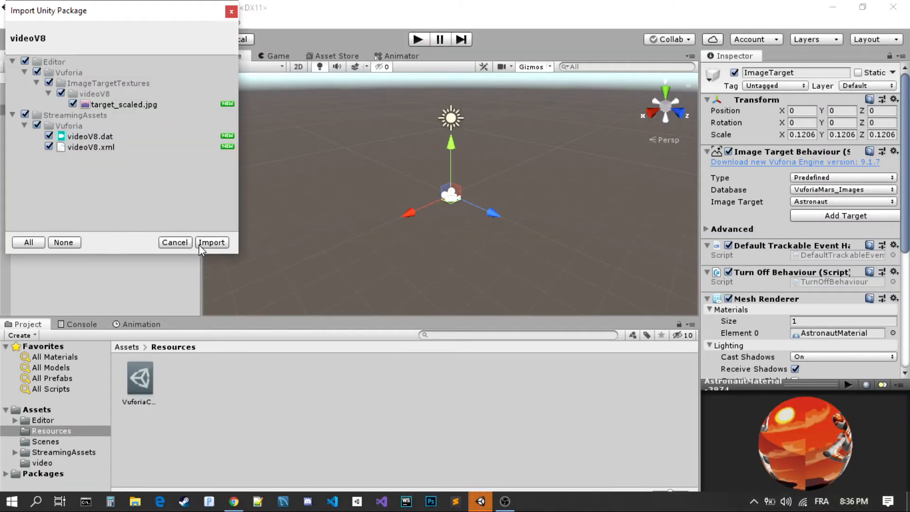
left_click(200, 245)
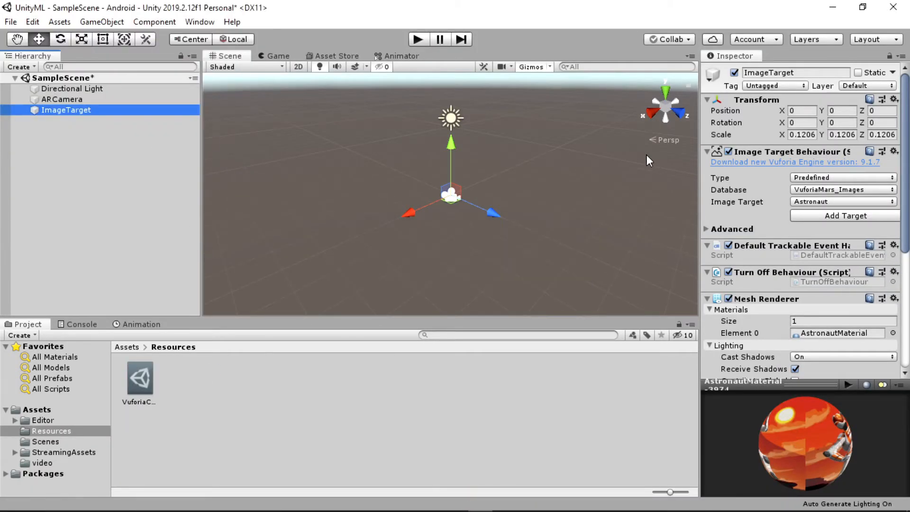
Set the ImageTarget's database to videoV8
left_click(806, 190)
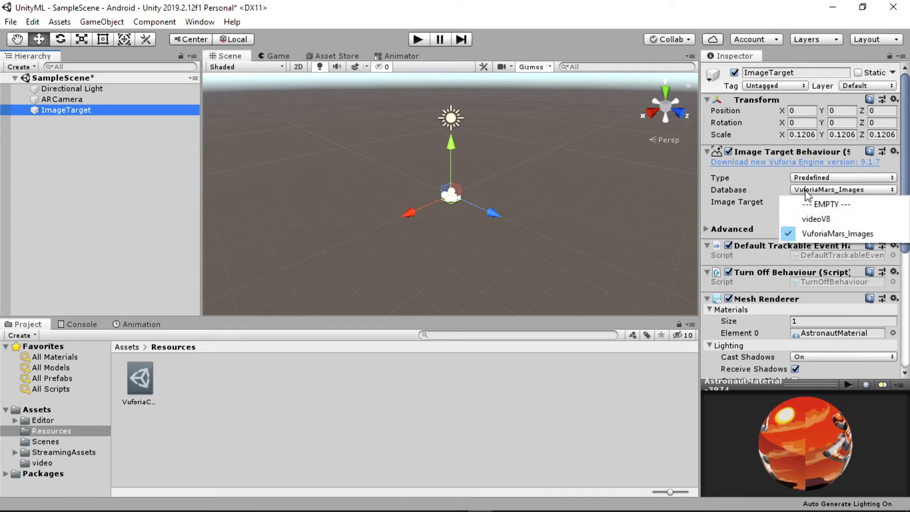
left_click(809, 217)
Move the ImageTarget along the X axis to about 1.863, away from the AR camera
double_click(62, 110)
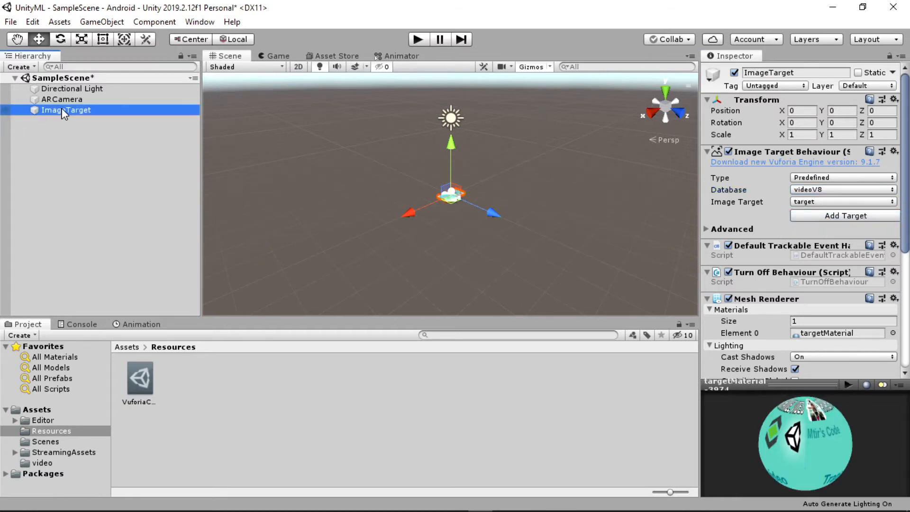
left_click_drag(414, 223, 644, 276, "alt")
left_click_drag(495, 209, 691, 206)
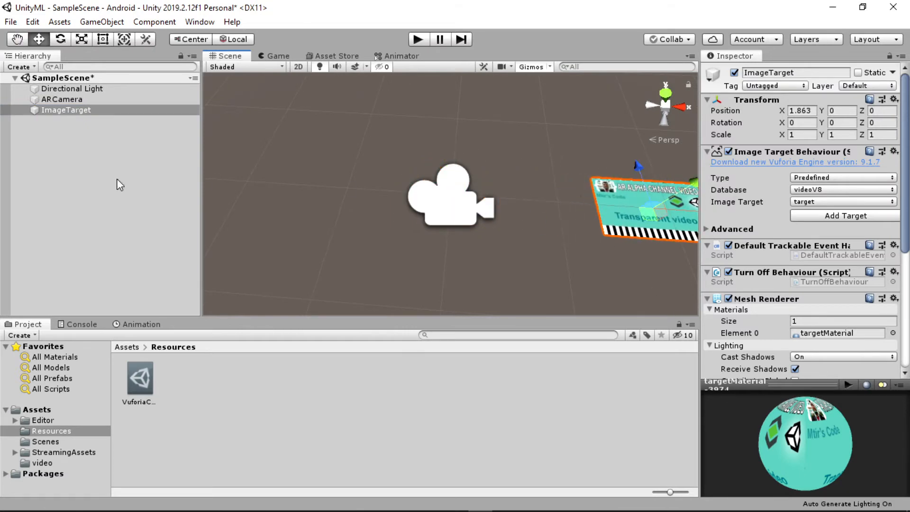
double_click(52, 109)
scroll(417, 200, "up", 5)
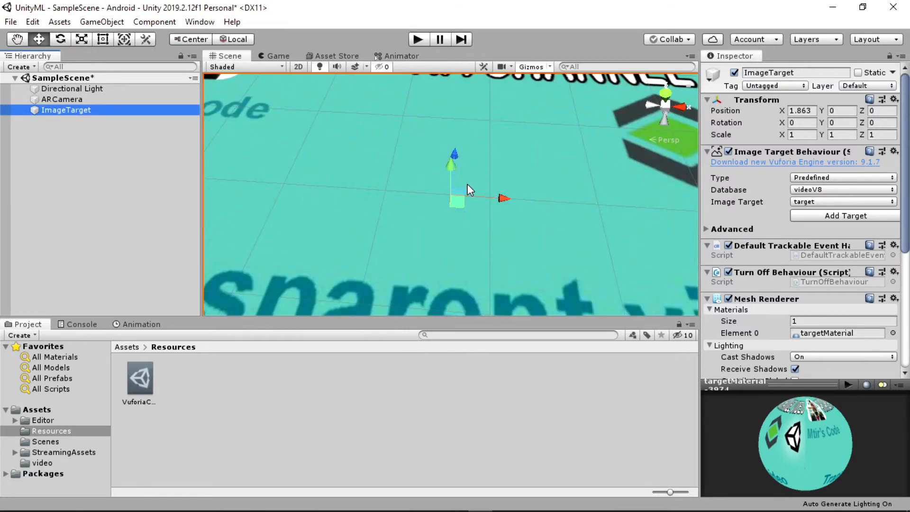
scroll(468, 184, "down", 5)
left_click_drag(468, 184, 472, 229, "alt")
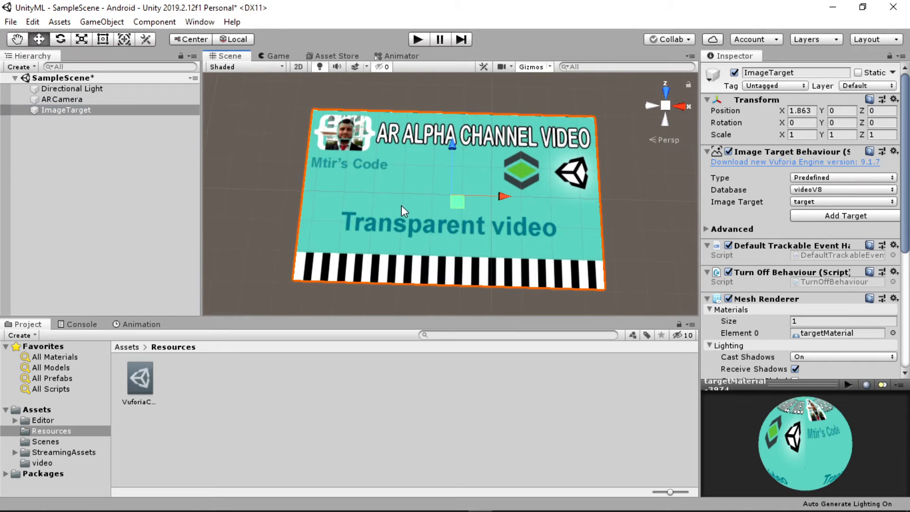
For the fglowers clip in the video folder, enable Keep Alpha and the Standalone override with transcoding, and apply the import settings
left_click(29, 410)
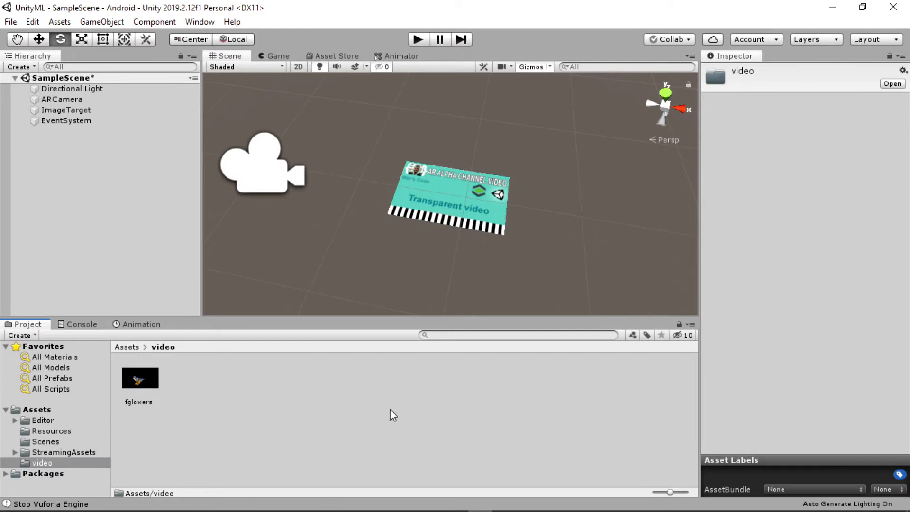
left_click(136, 384)
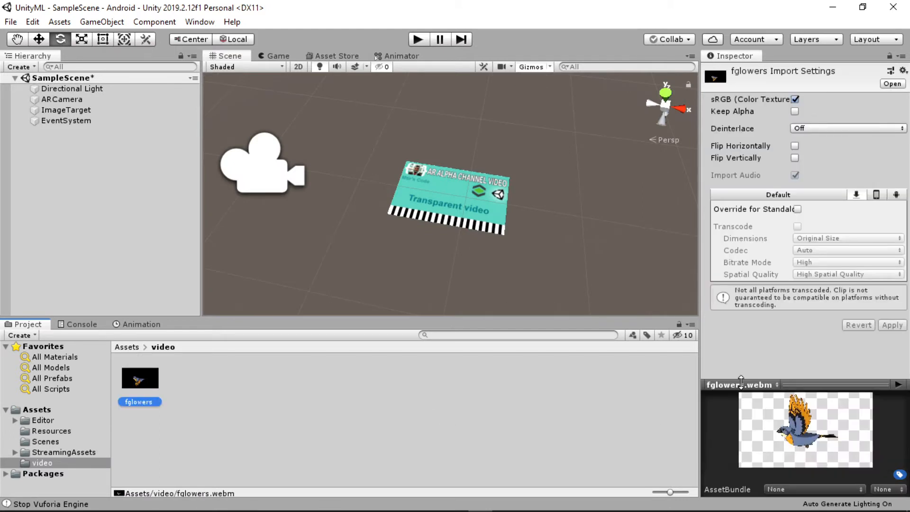
left_click(796, 111)
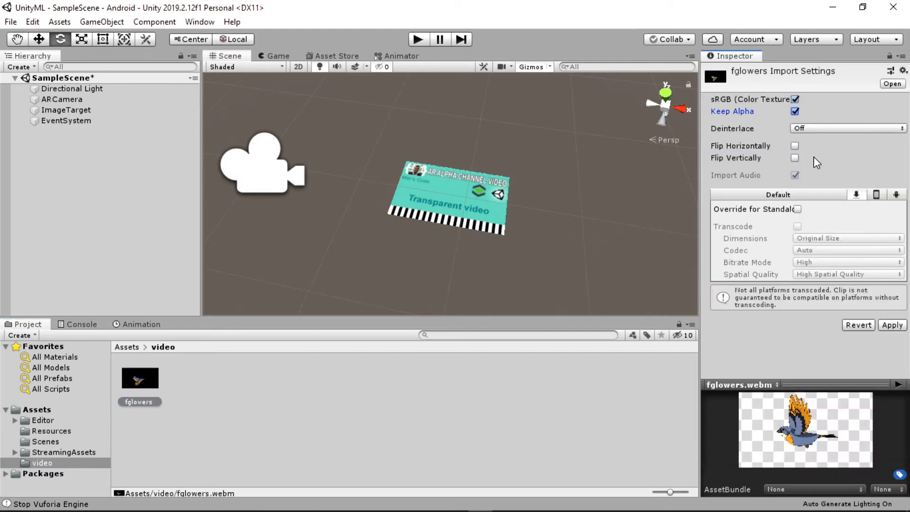
left_click(798, 210)
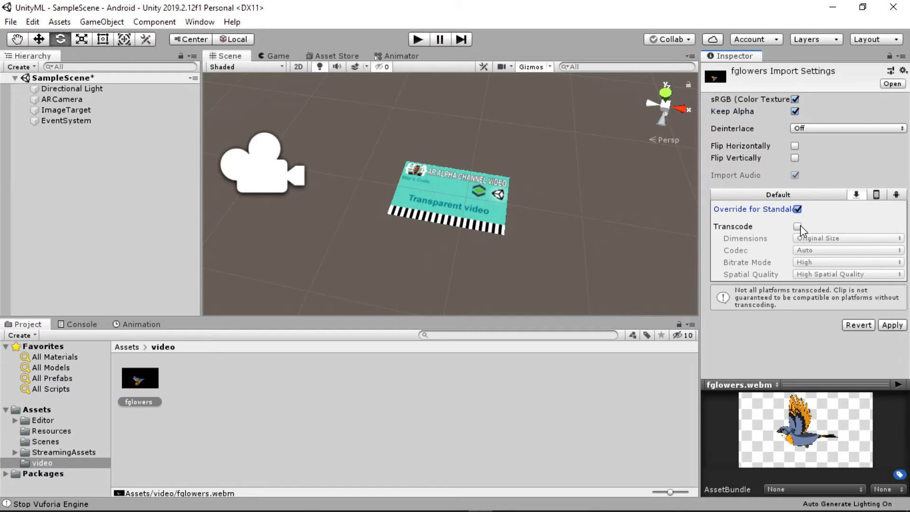
left_click(798, 226)
left_click(892, 326)
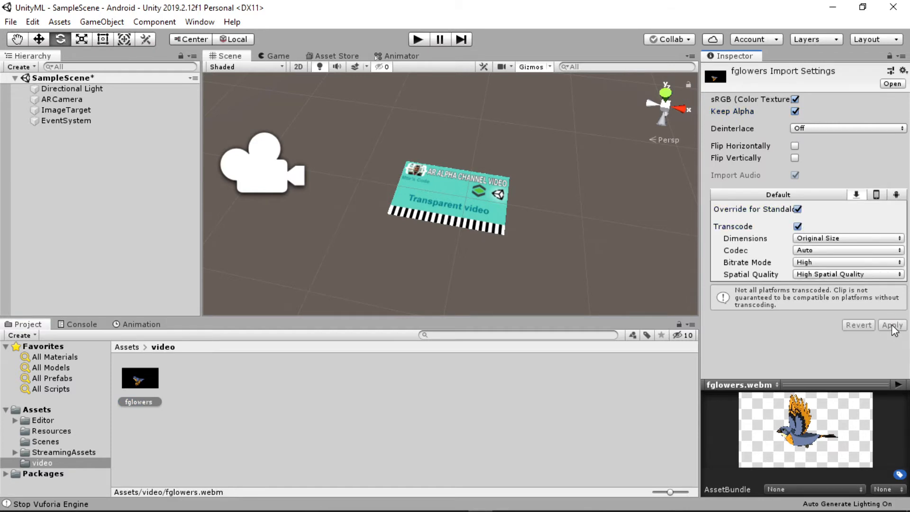
Enable the Android override with transcoding for the fglowers clip and apply it, plus vertical flipping, also applied
left_click(896, 195)
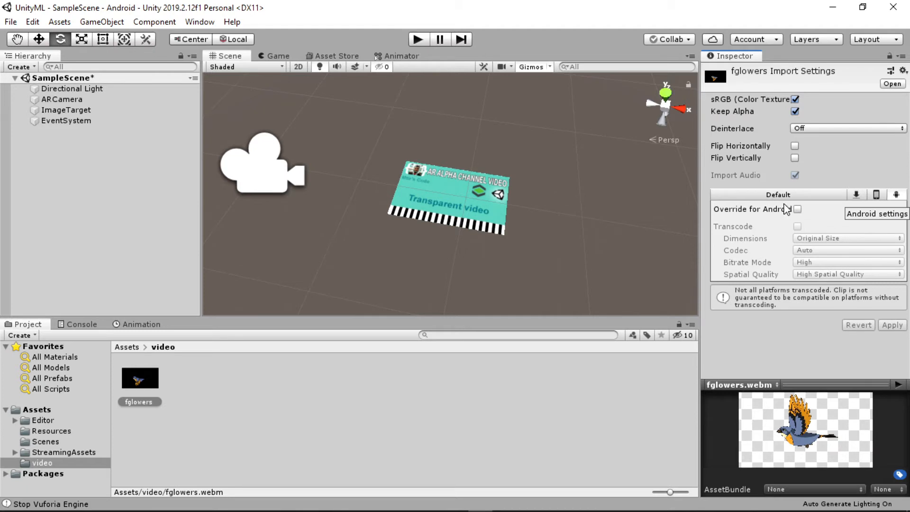
left_click(798, 209)
left_click(798, 227)
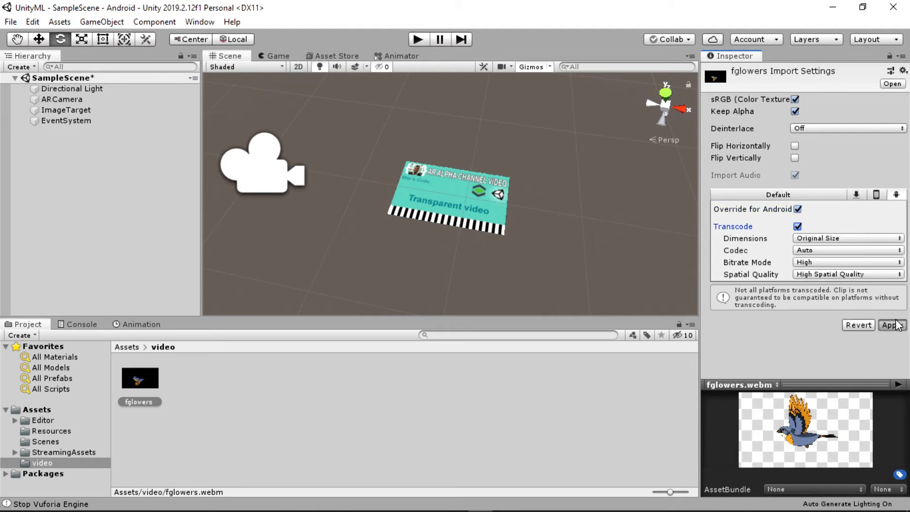
left_click(892, 325)
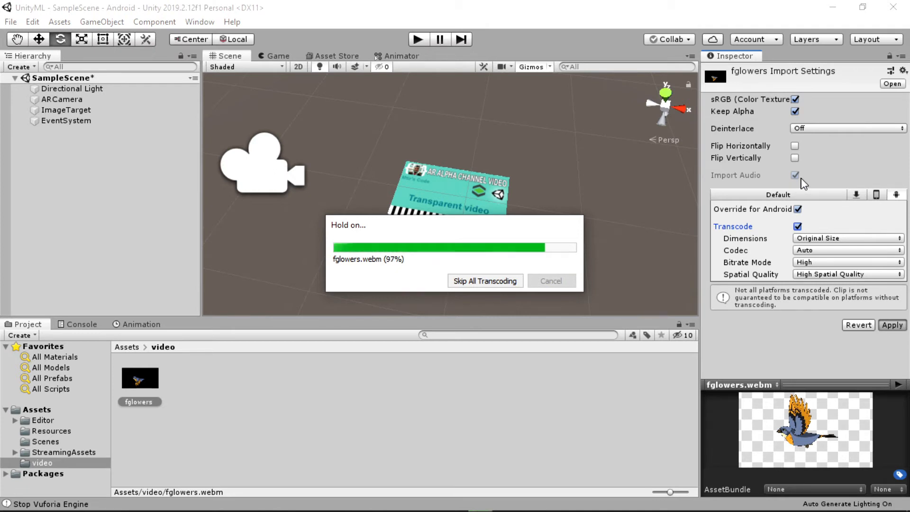
left_click(794, 158)
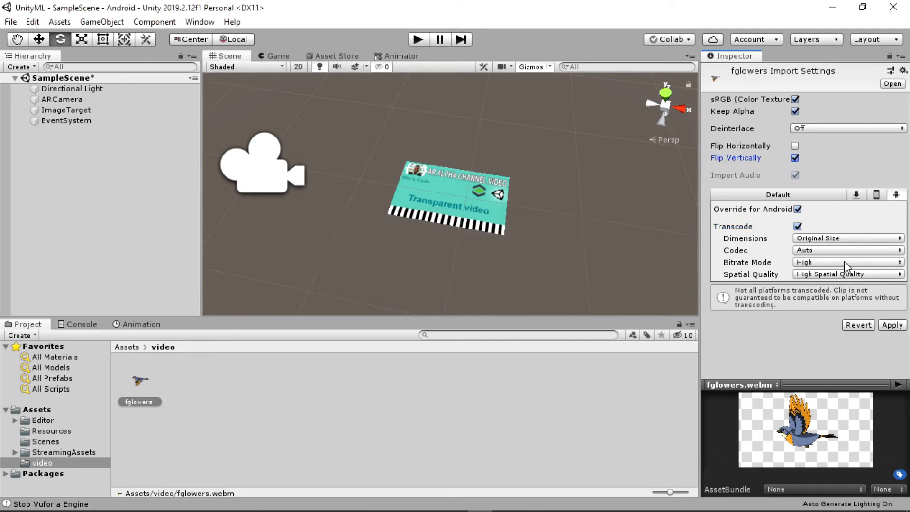
left_click(892, 325)
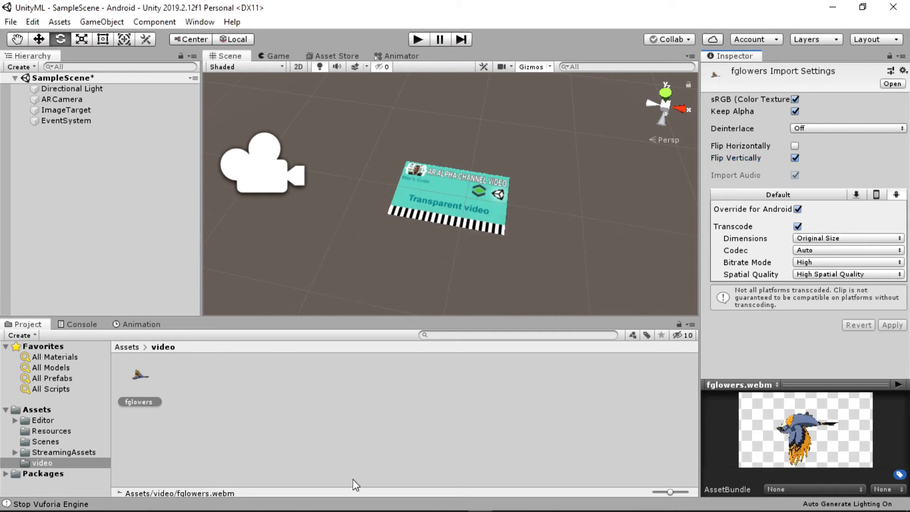
Create a new material in the video folder with Cutout rendering mode and Metallic Alpha as its smoothness source
right_click(304, 411)
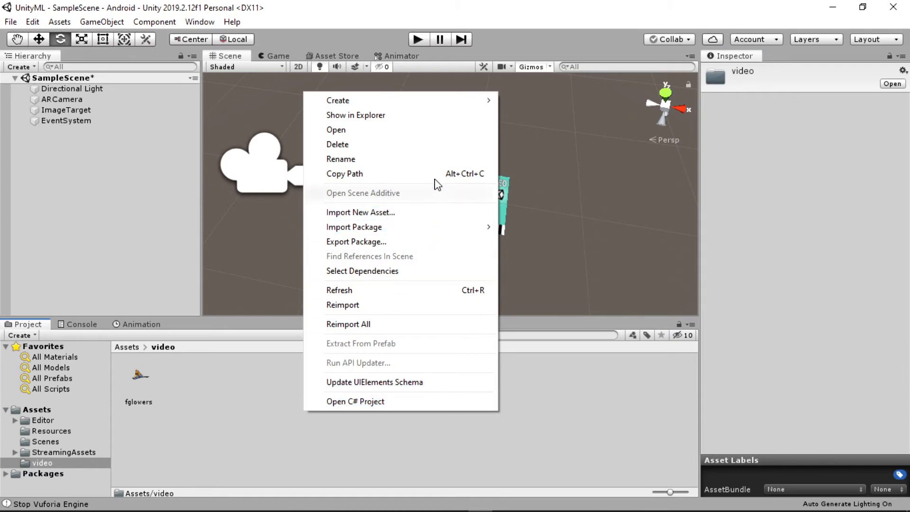
mouse_move(425, 102)
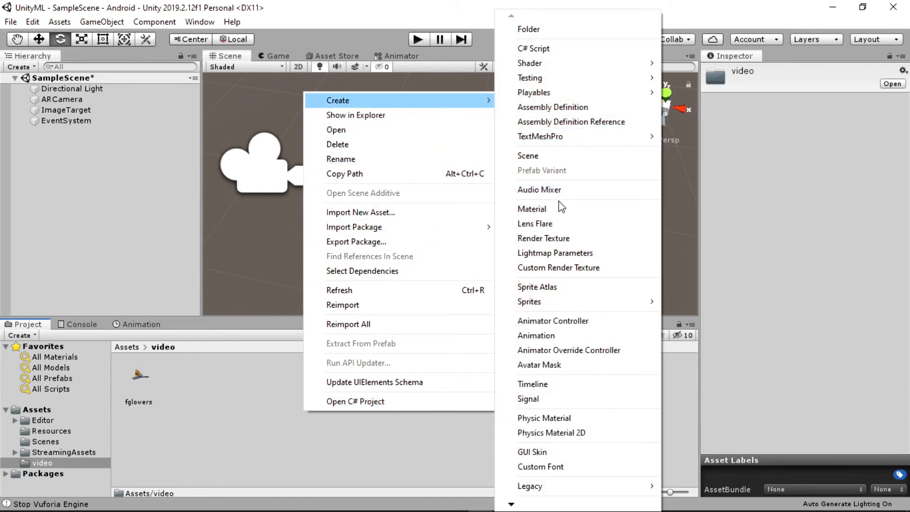
left_click(532, 209)
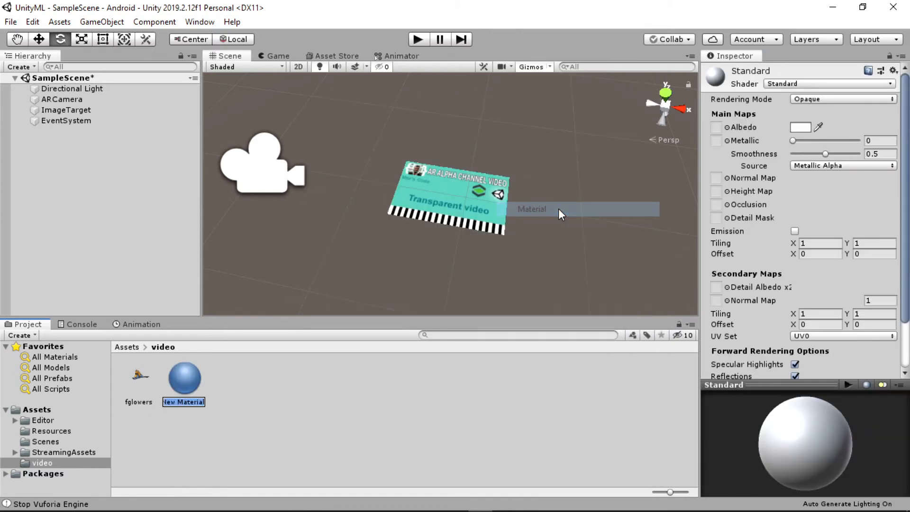
left_click(807, 100)
left_click(815, 129)
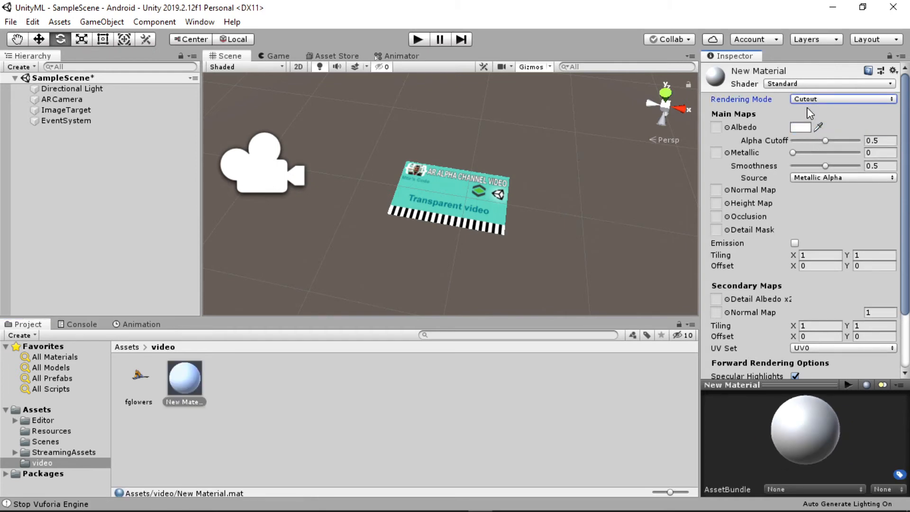
left_click(806, 178)
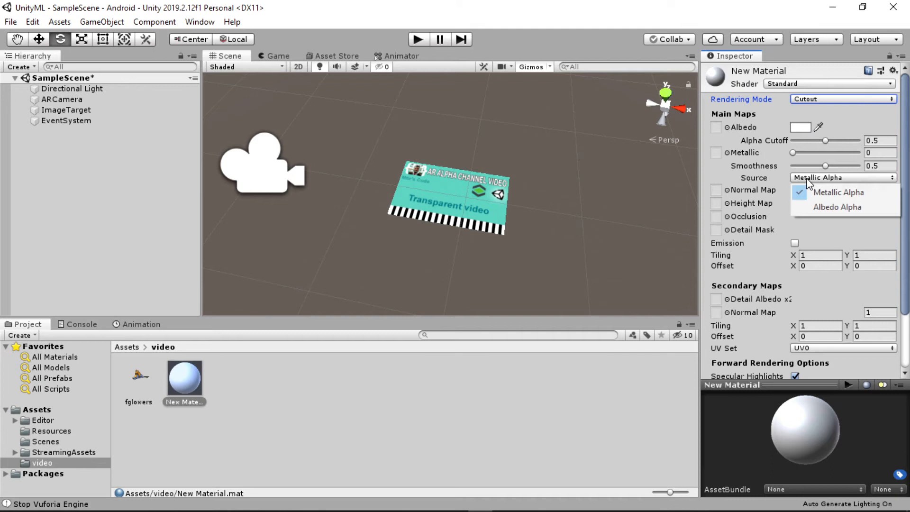
left_click(830, 194)
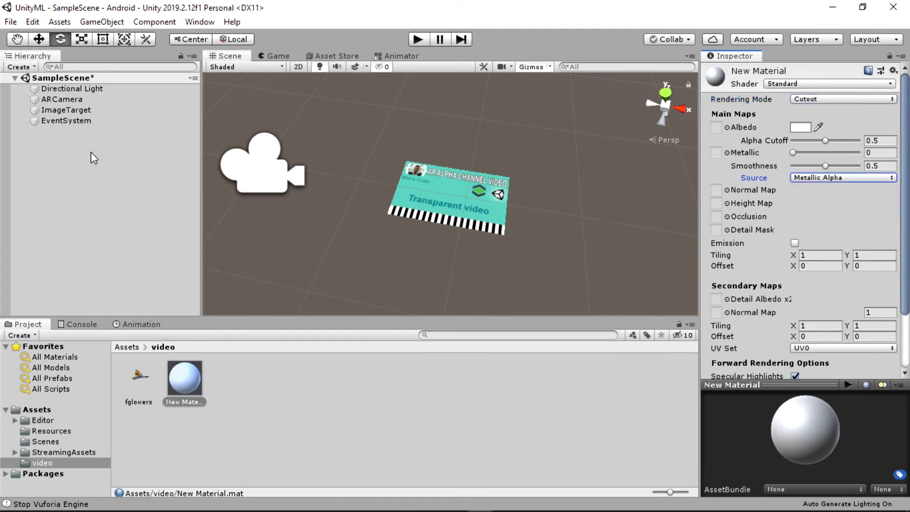
Add a 3D Cube as a child of the ImageTarget
left_click(85, 110)
right_click(86, 110)
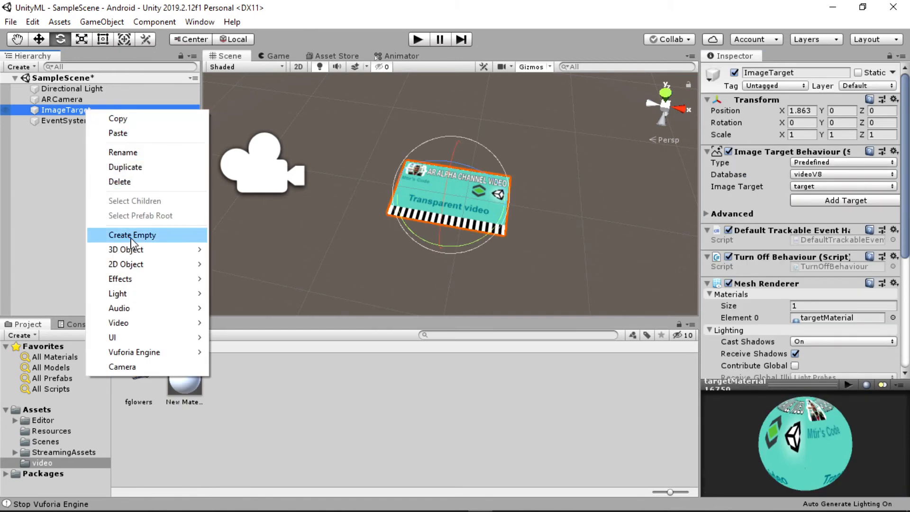
mouse_move(181, 249)
left_click(229, 254)
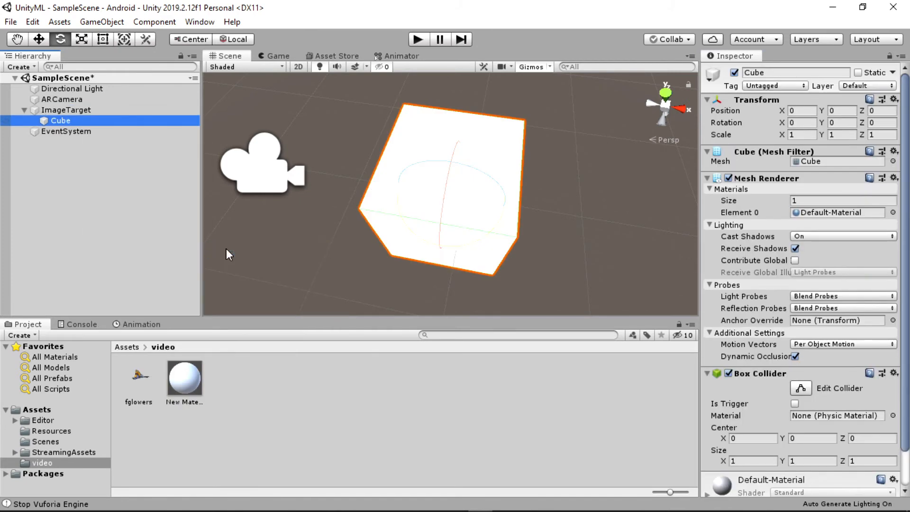
Scale the Cube down uniformly to about 0.3056 and flatten it with a Y scale of 0.0002
key("r")
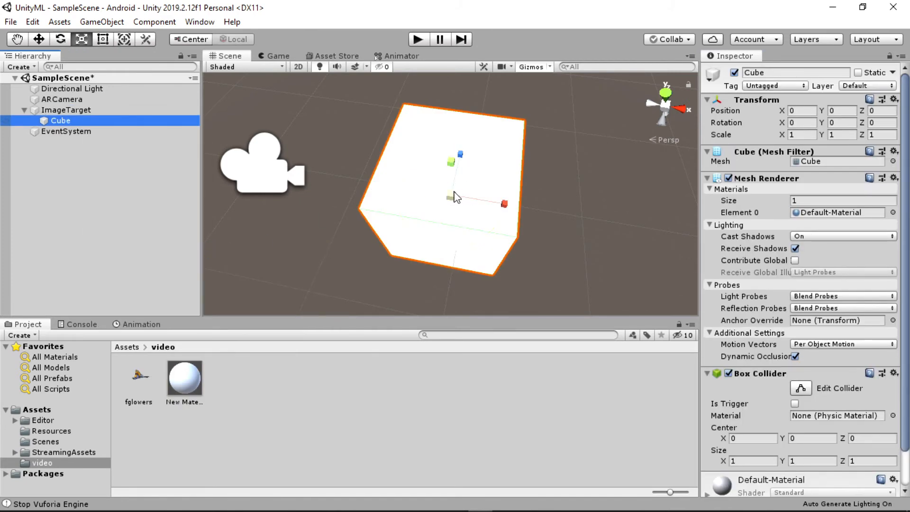
left_click_drag(454, 197, 414, 207)
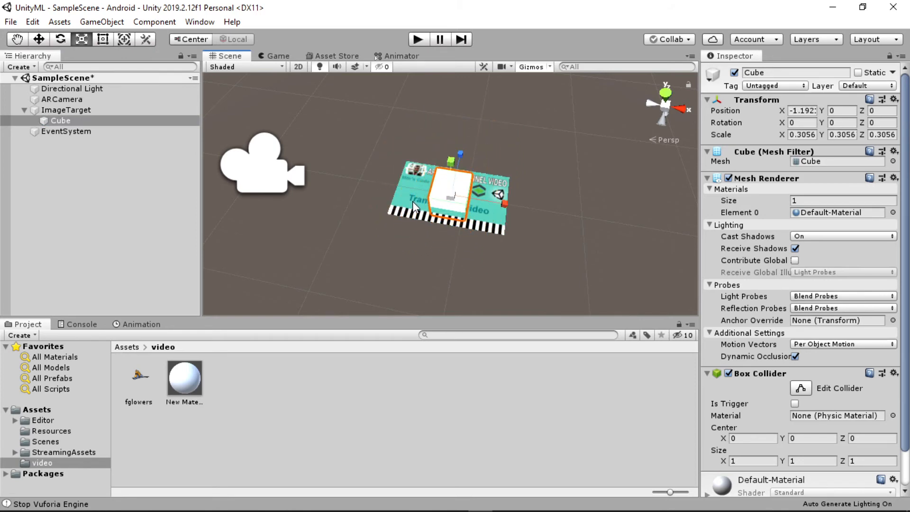
left_click(853, 135)
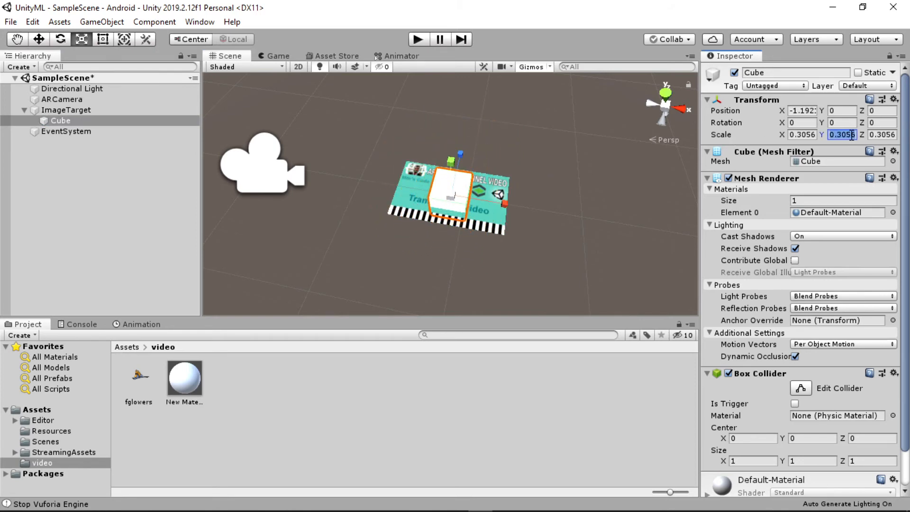
type("0.000")
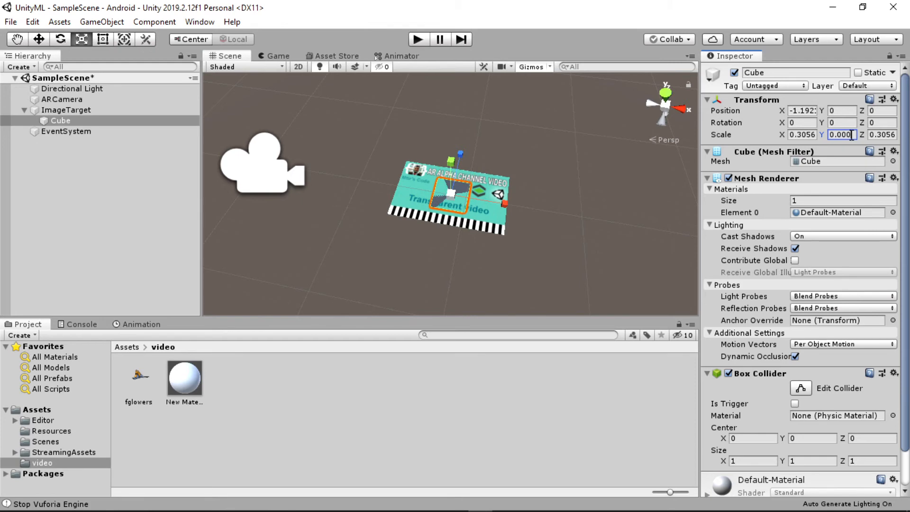
type("2")
left_click(441, 263)
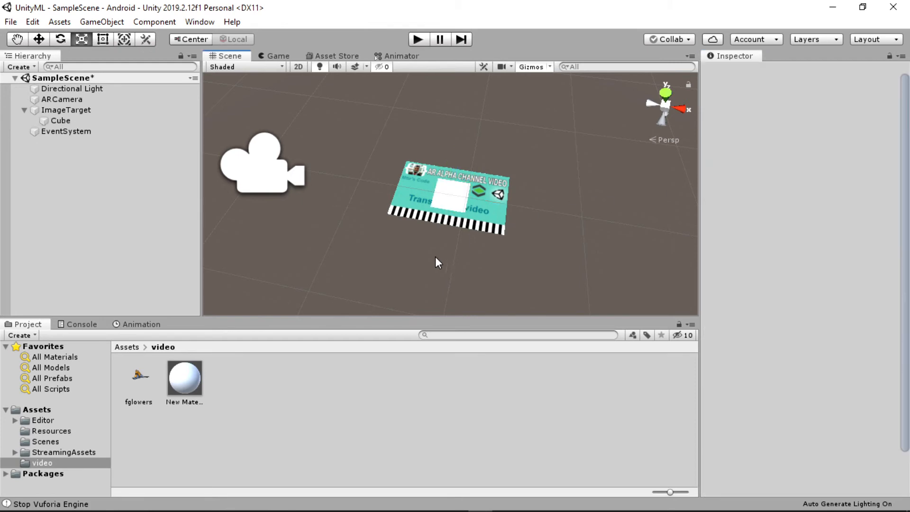
Add a Video Player component to the Cube, turn on Loop and assign fglowers as its video clip
left_click(53, 122)
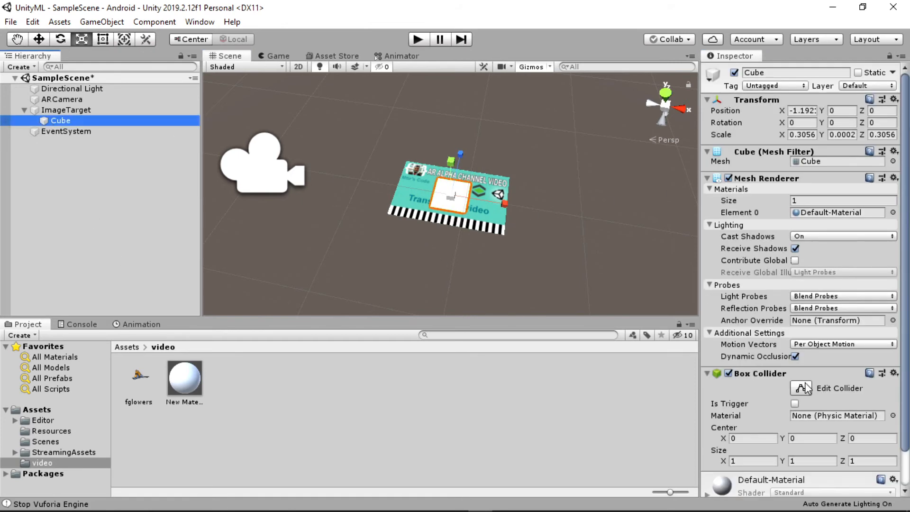
scroll(806, 388, "down", 2)
left_click(784, 480)
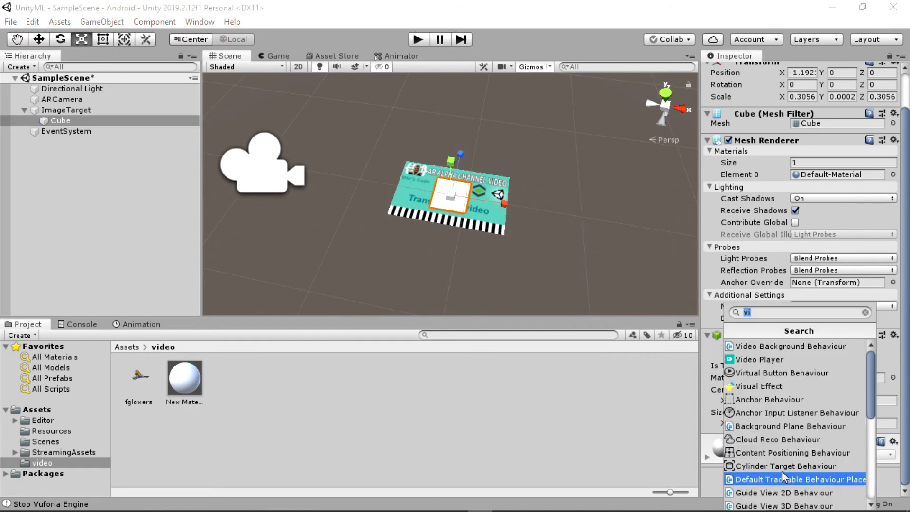
left_click(760, 360)
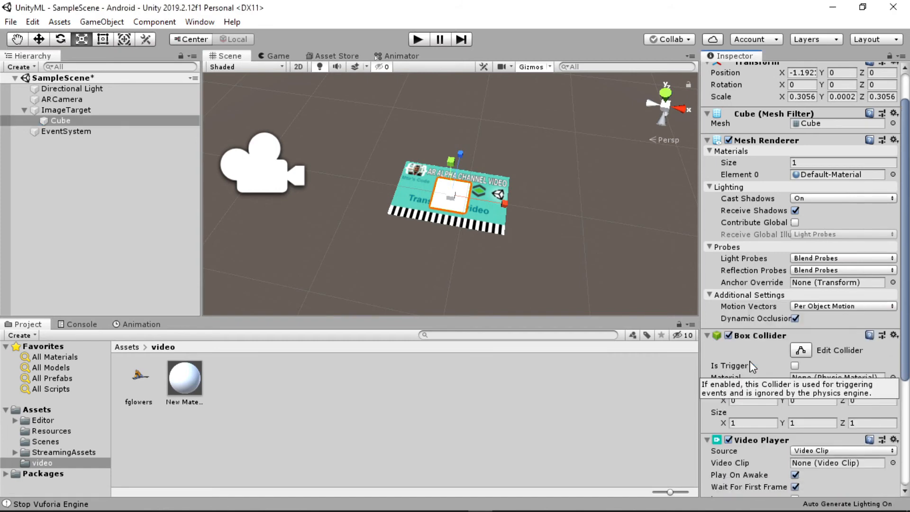
scroll(795, 351, "down", 6)
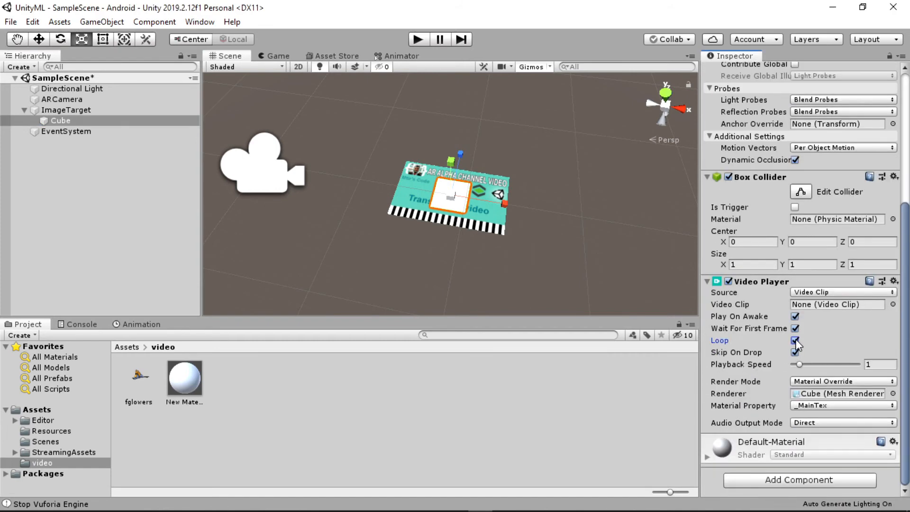
left_click_drag(138, 381, 812, 309)
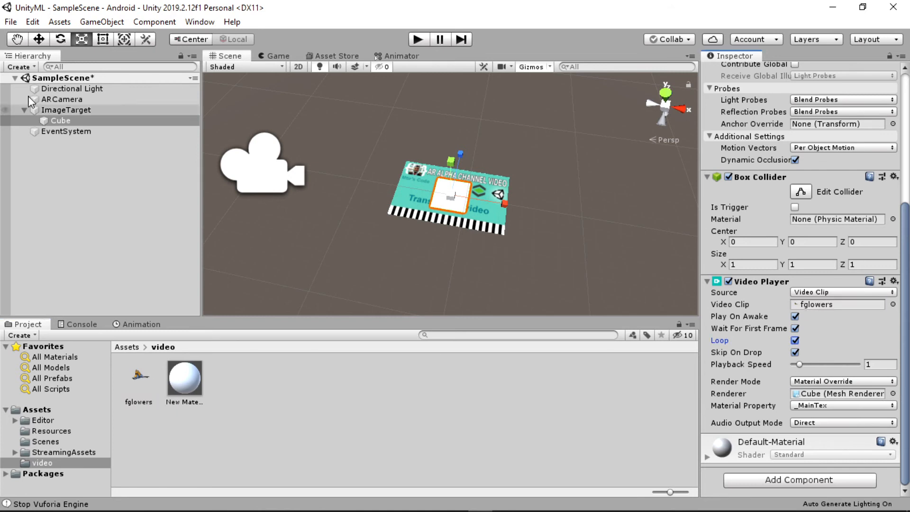
Apply the new cutout material to the Cube and review the material's settings
left_click_drag(188, 387, 59, 123)
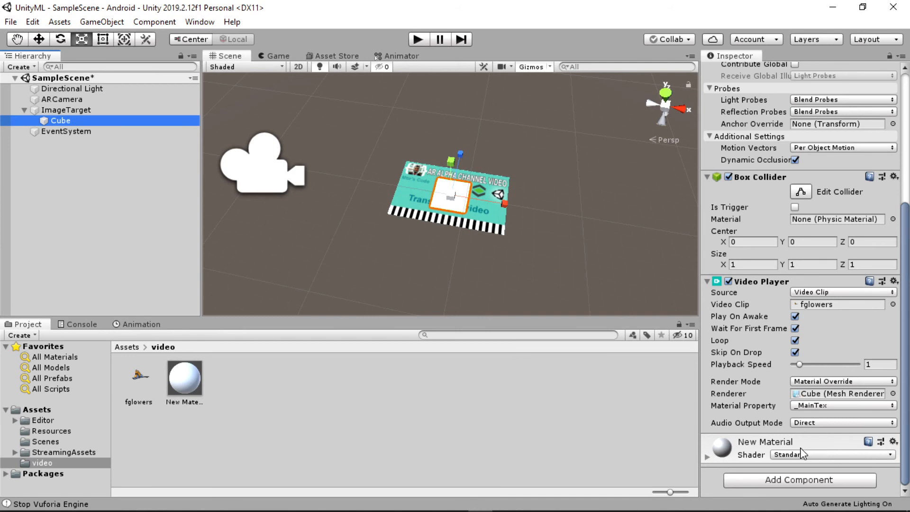
left_click(184, 374)
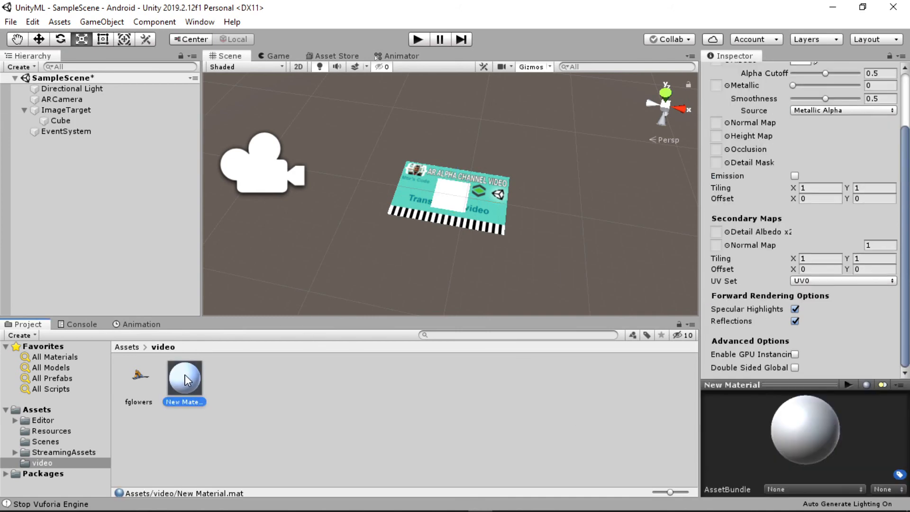
scroll(886, 204, "up", 3)
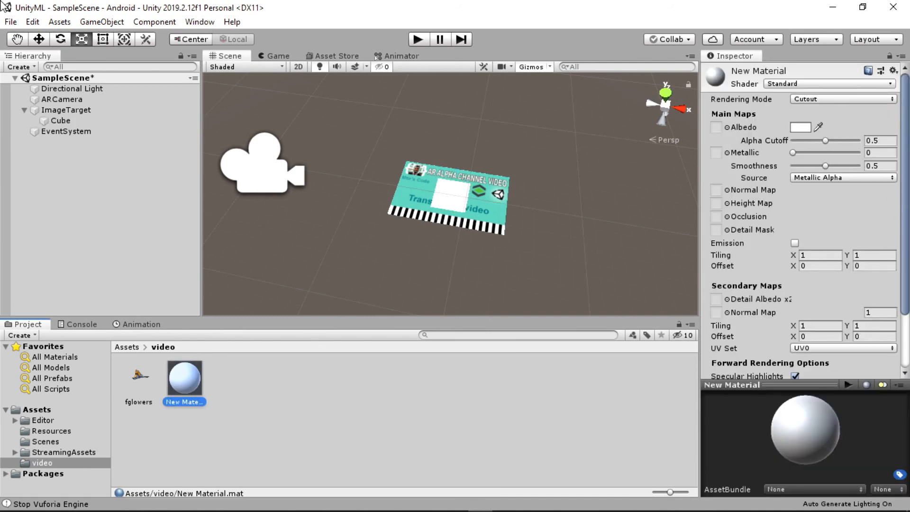
Start a build of the project for Android from the build settings and confirm its output file
left_click(9, 21)
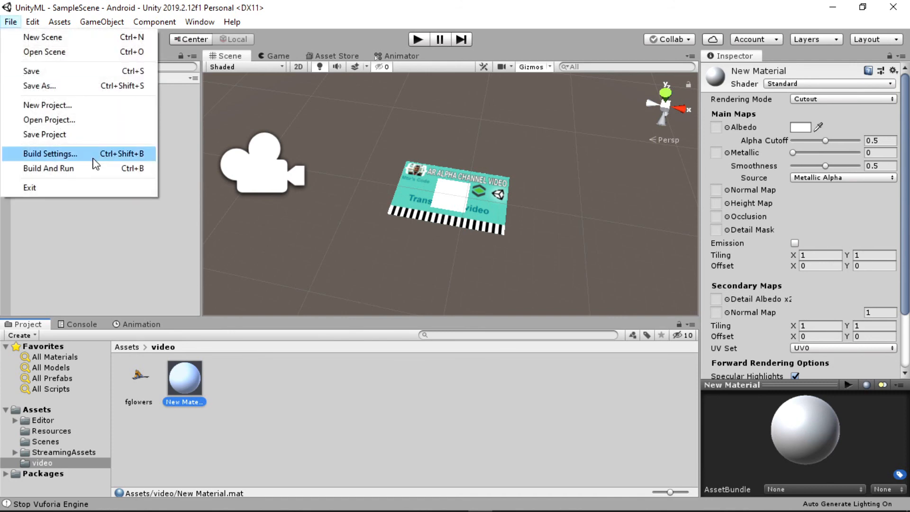
left_click(52, 154)
left_click(728, 495)
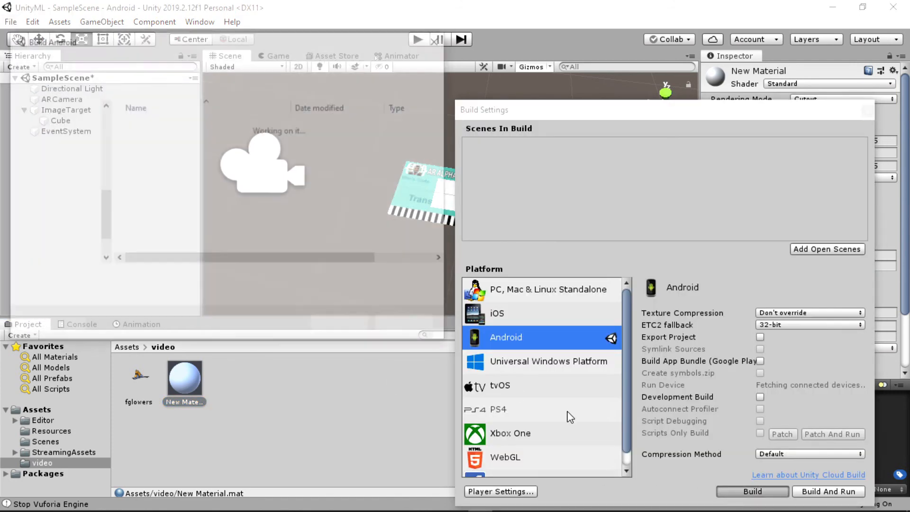
left_click(343, 326)
left_click(484, 262)
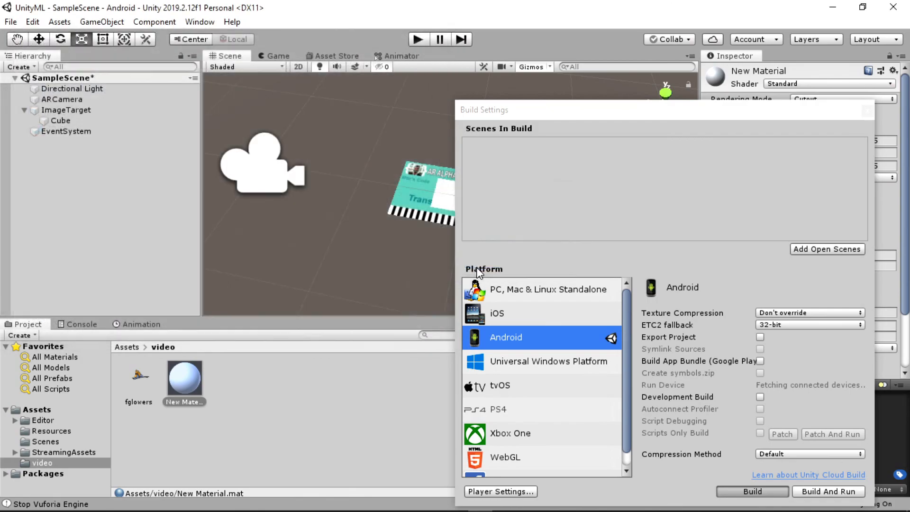